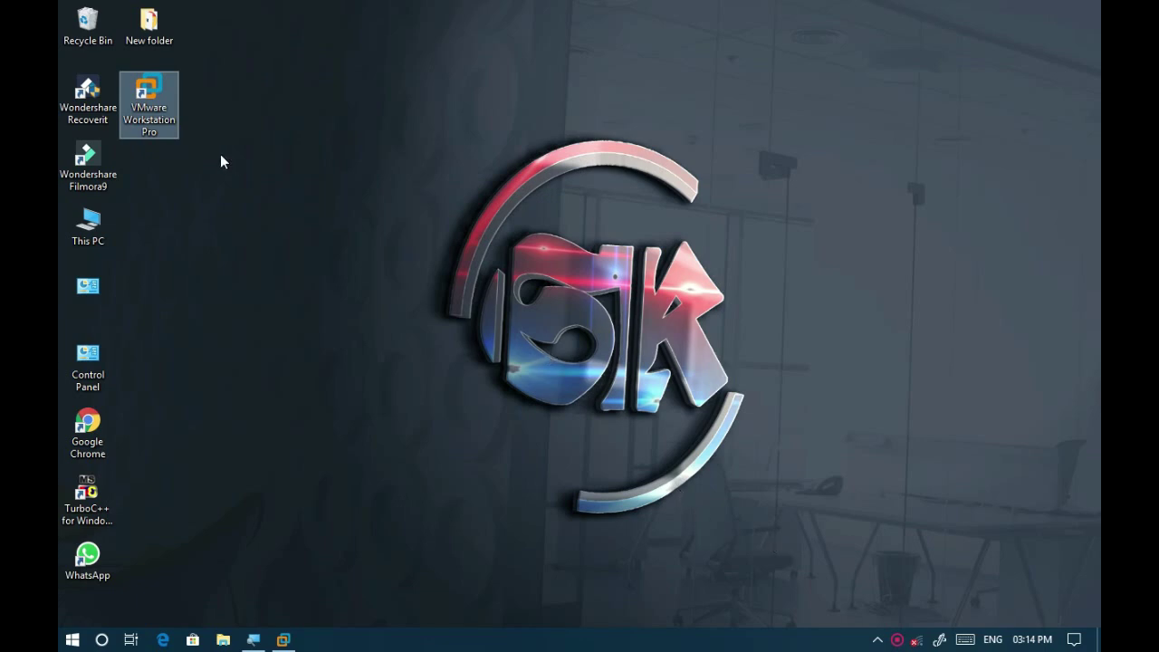
Switch to VMware Workstation and begin a new virtual machine with Custom (advanced) configuration and Workstation 15.x hardware compatibility
{"action": "left_click", "coordinate": [284, 641]}
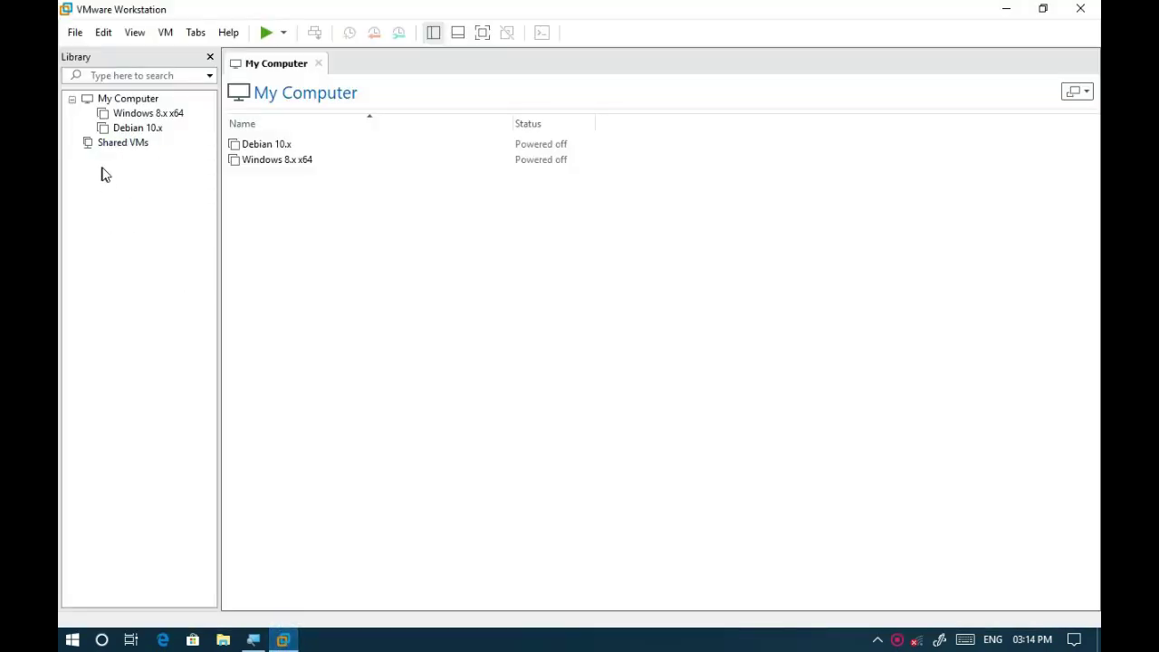
{"action": "right_click", "coordinate": [125, 205]}
{"action": "left_click", "coordinate": [149, 214]}
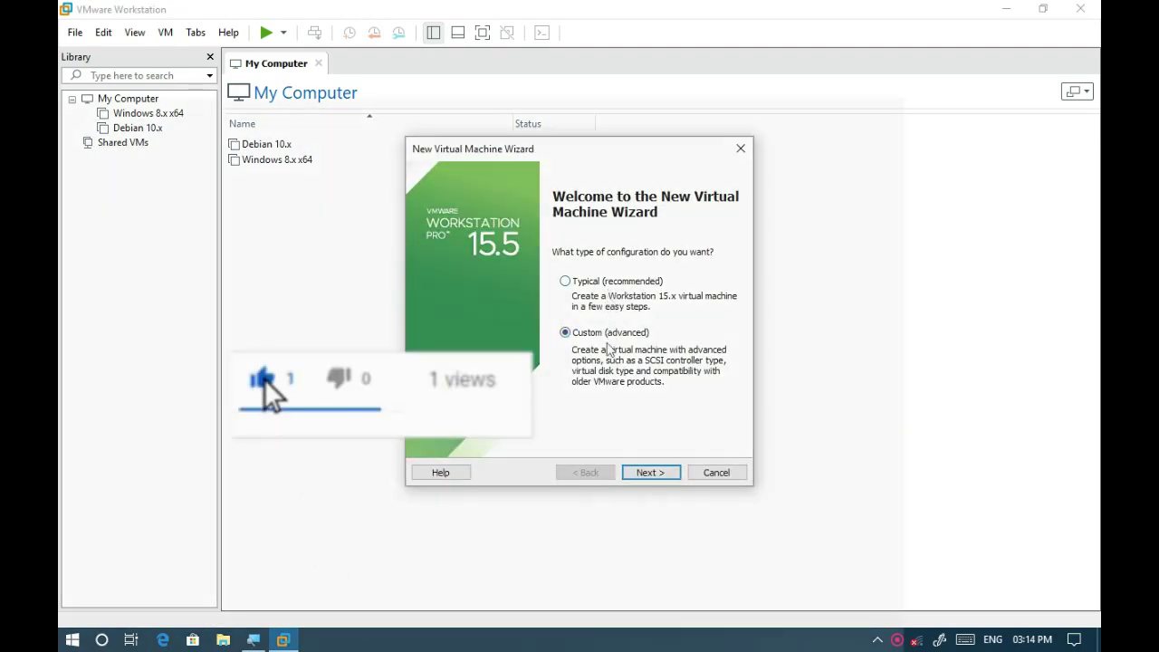
{"action": "left_click", "coordinate": [649, 475]}
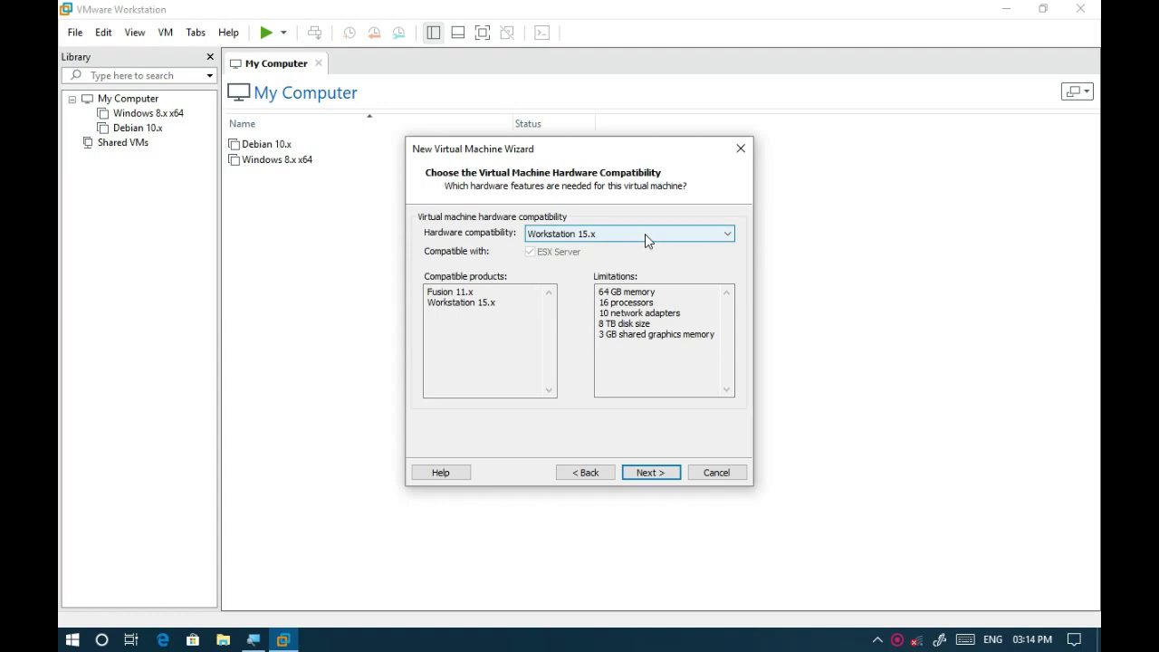
{"action": "left_click", "coordinate": [640, 473]}
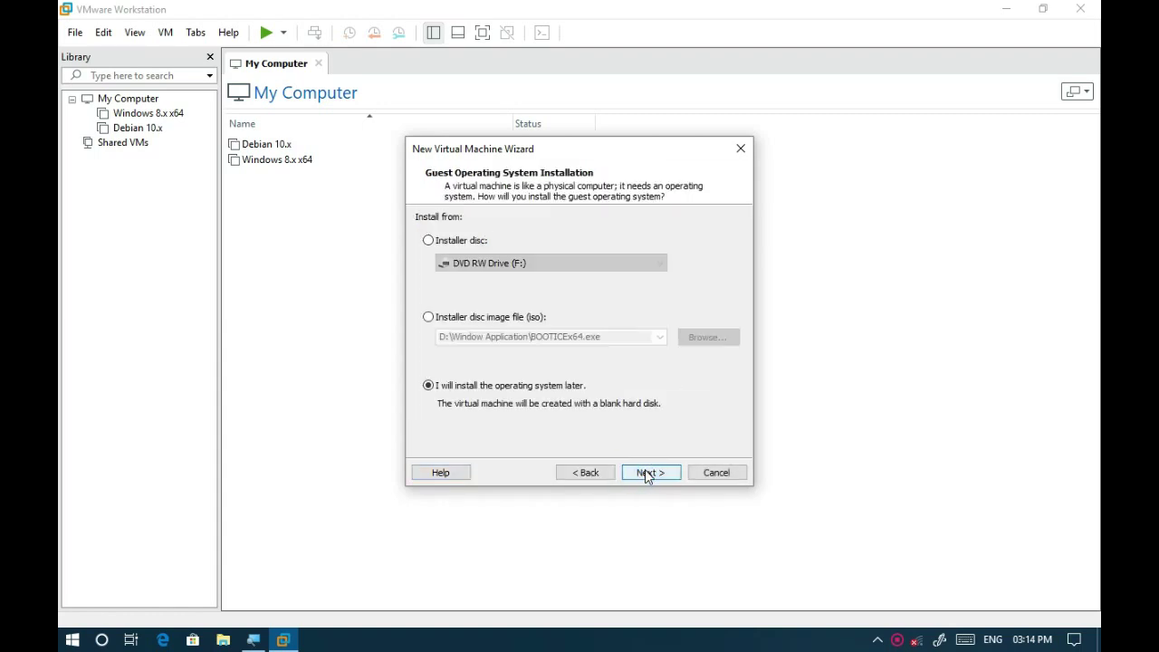
Choose the Win10_1809Oct_v2_EnglishInternational disc image from the D:\windows folder as the guest operating system installer
{"action": "left_click", "coordinate": [428, 317]}
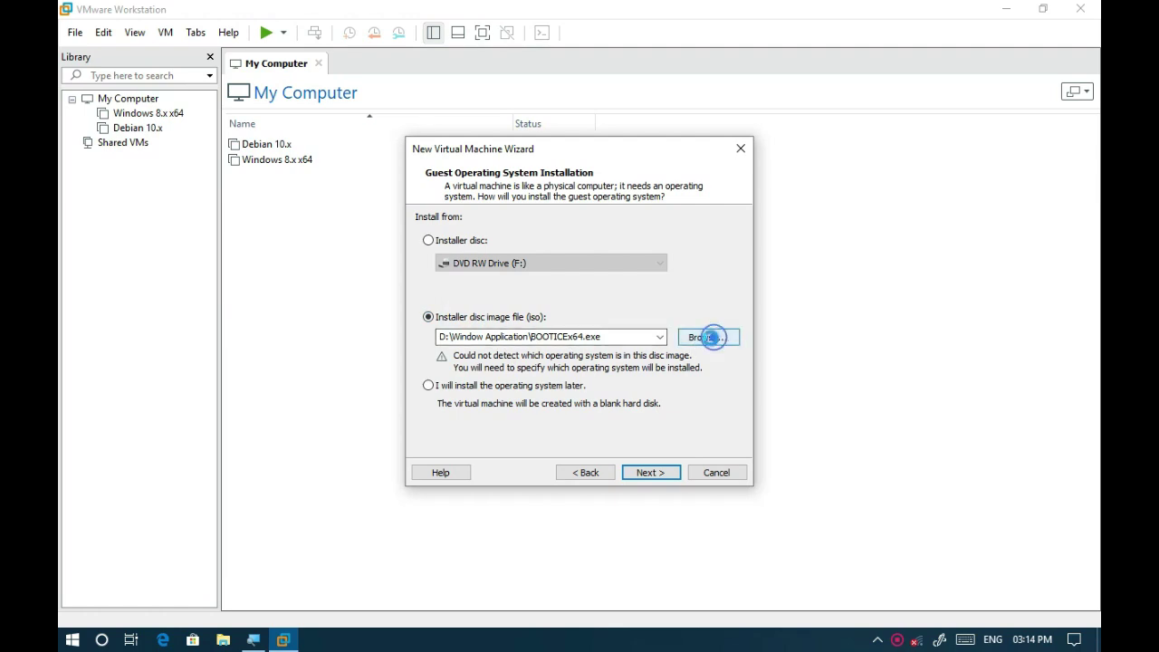
{"action": "left_click", "coordinate": [706, 337]}
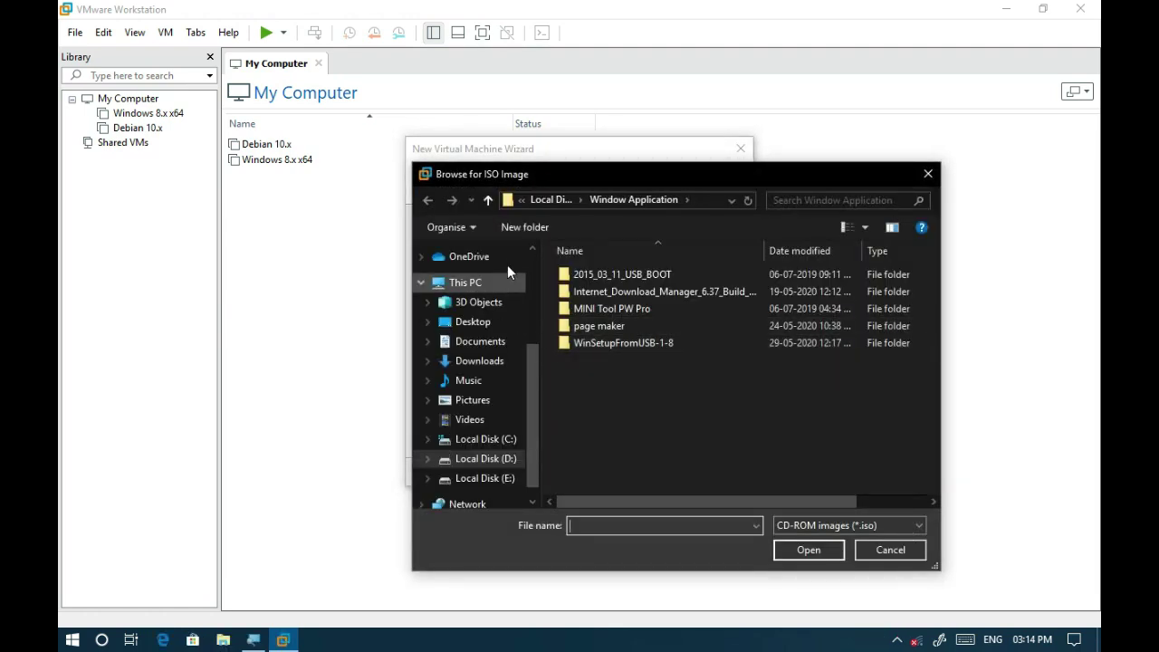
{"action": "left_click", "coordinate": [488, 200]}
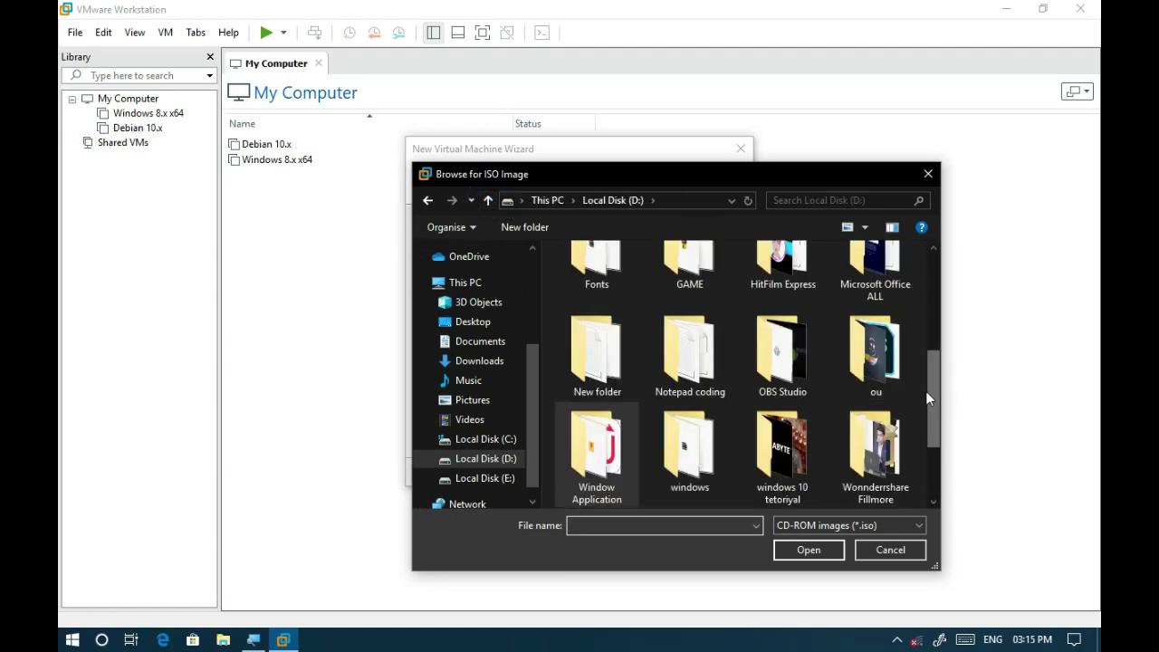
{"action": "scroll", "coordinate": [928, 391], "scroll_direction": "down", "scroll_amount": 2}
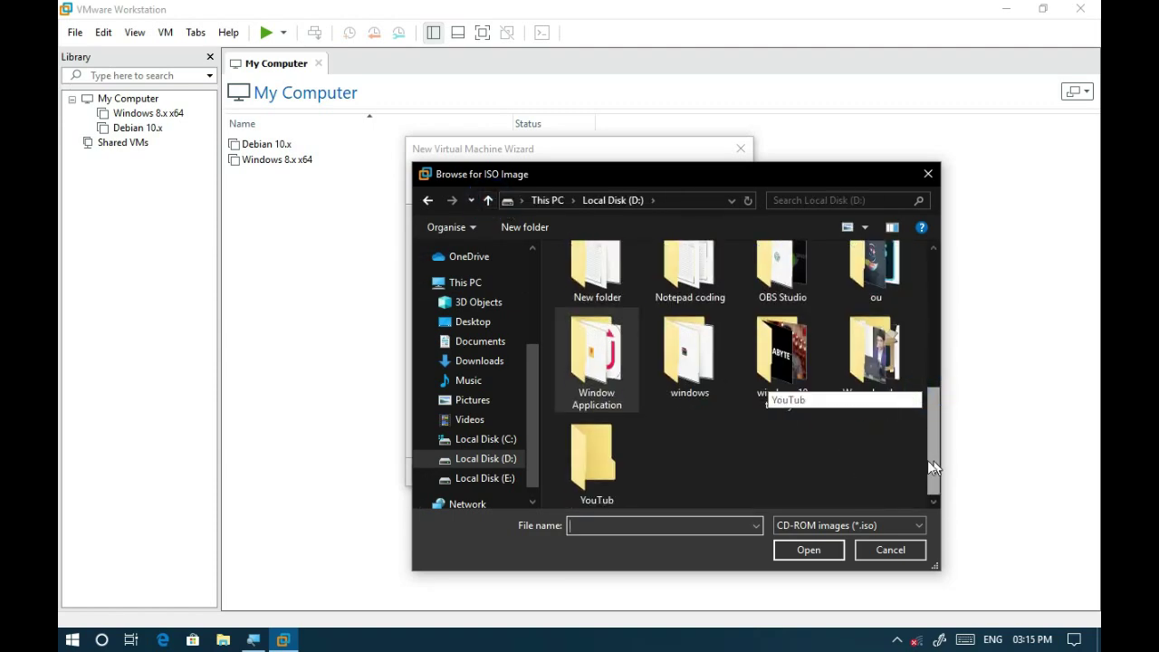
{"action": "double_click", "coordinate": [686, 358]}
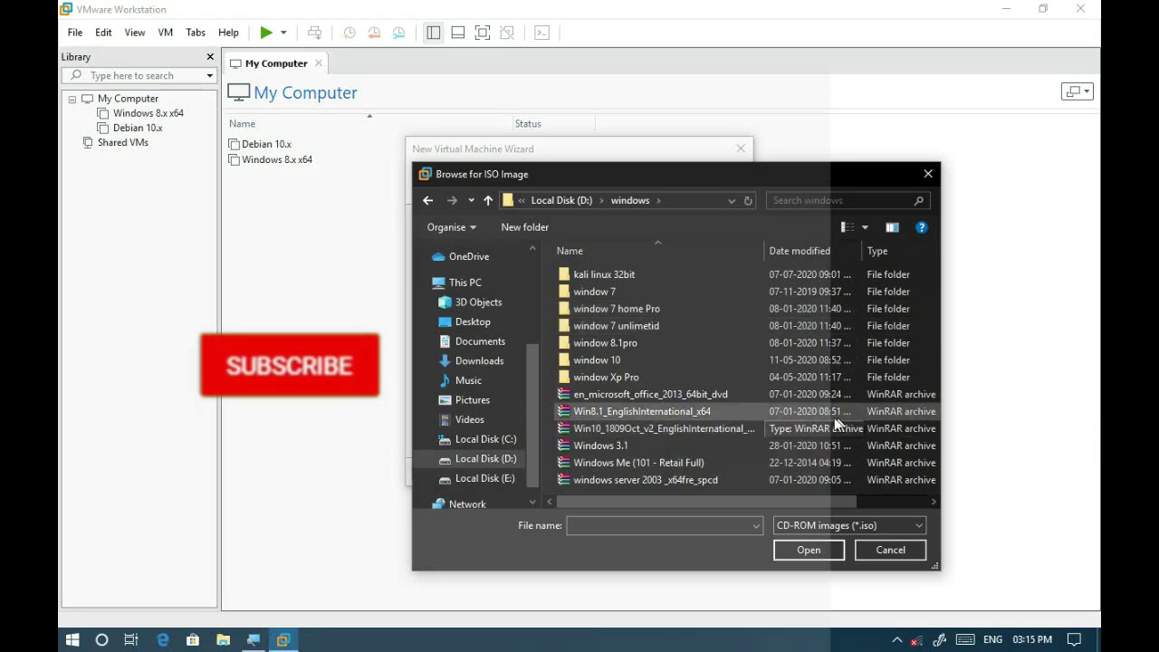
{"action": "left_click", "coordinate": [720, 410]}
{"action": "left_click", "coordinate": [725, 427]}
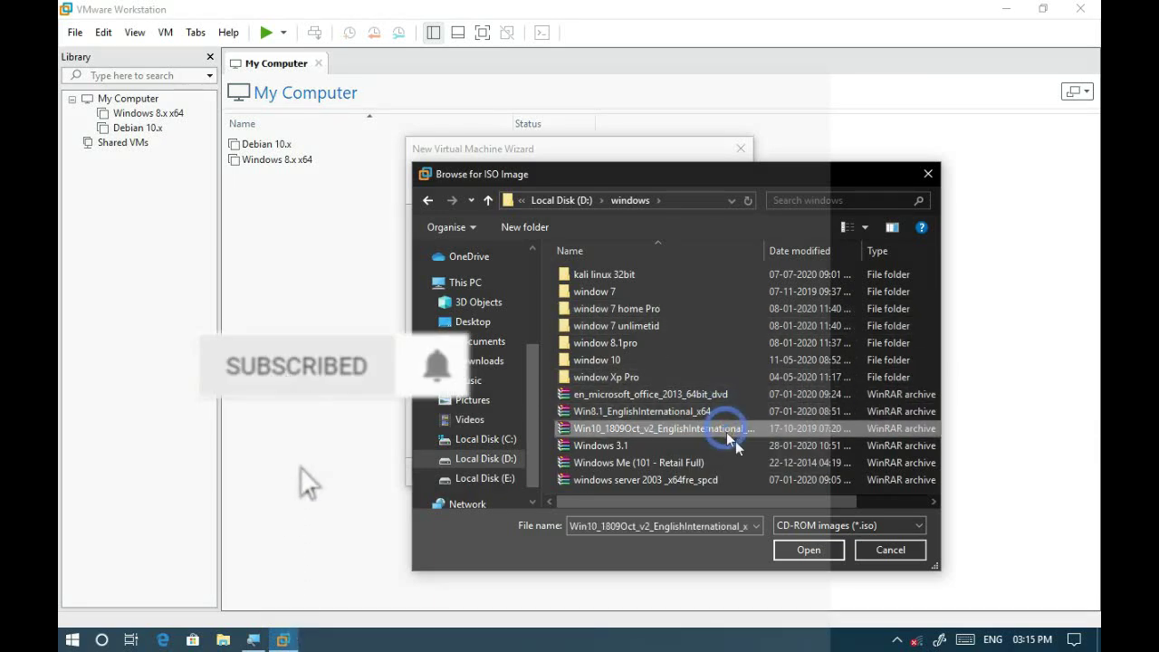
{"action": "left_click", "coordinate": [813, 553]}
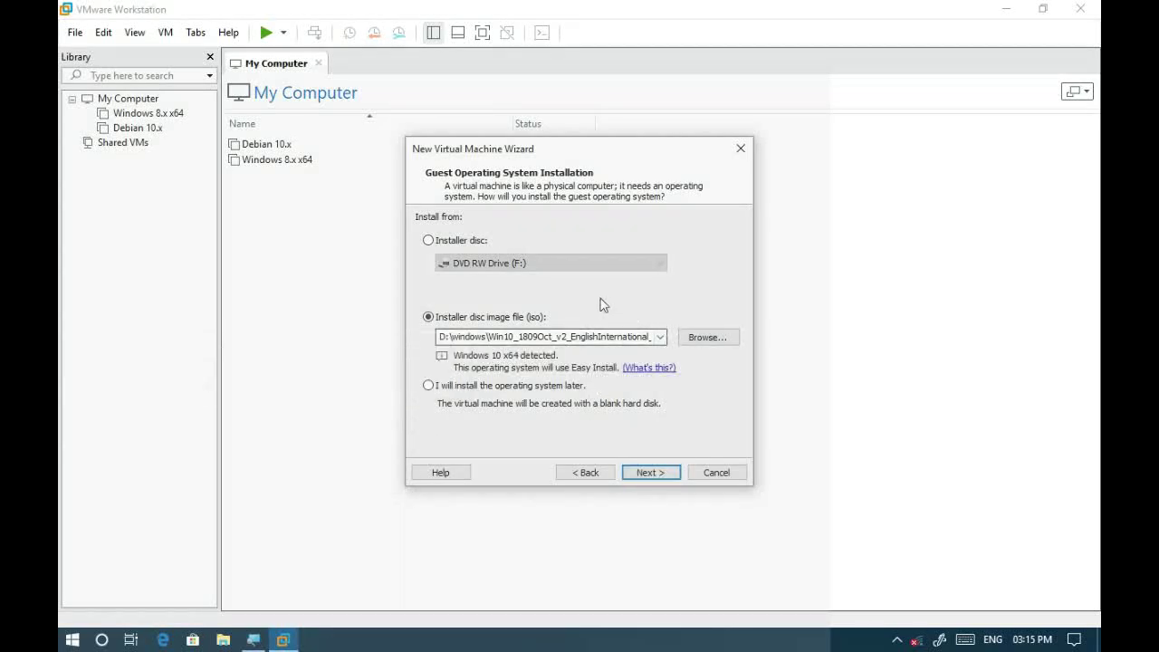
{"action": "left_click", "coordinate": [648, 472]}
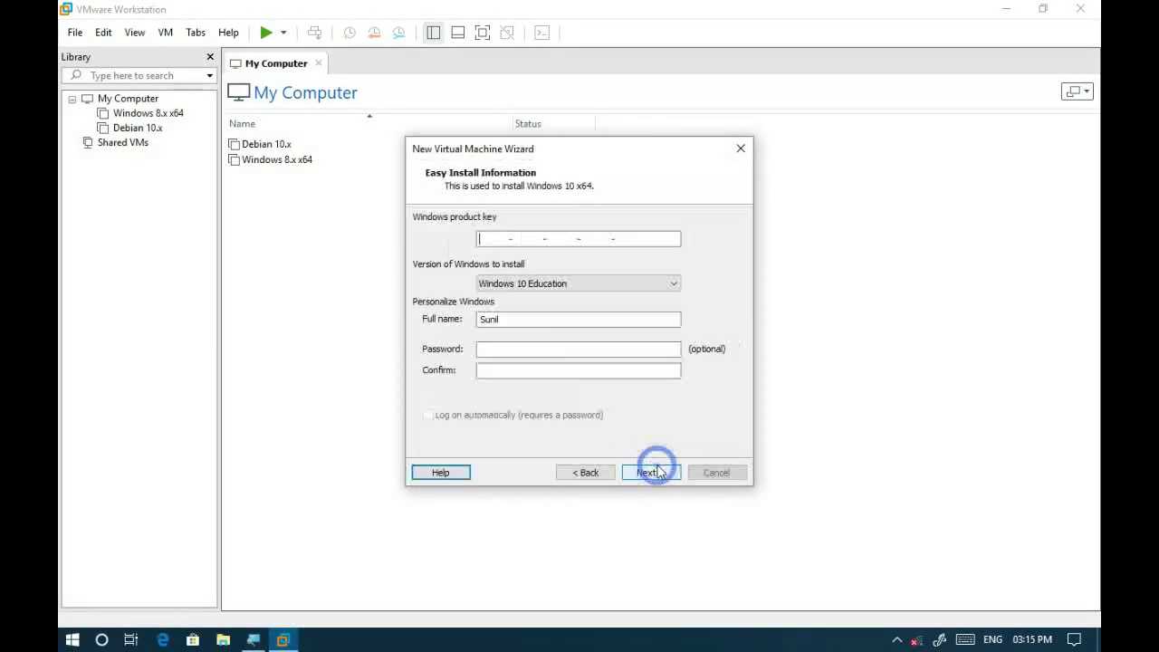
Continue Easy Install for Windows 10 Education without a product key and accept the virtual machine name Windows 10 x64
{"action": "left_click", "coordinate": [648, 471]}
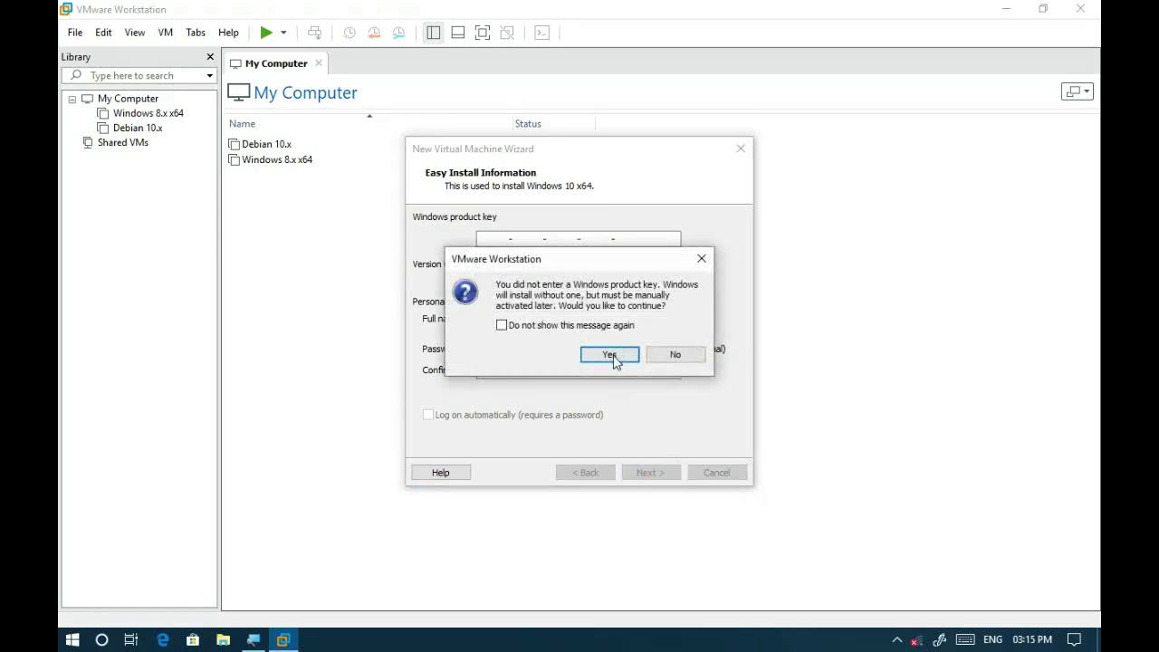
{"action": "left_click", "coordinate": [614, 357]}
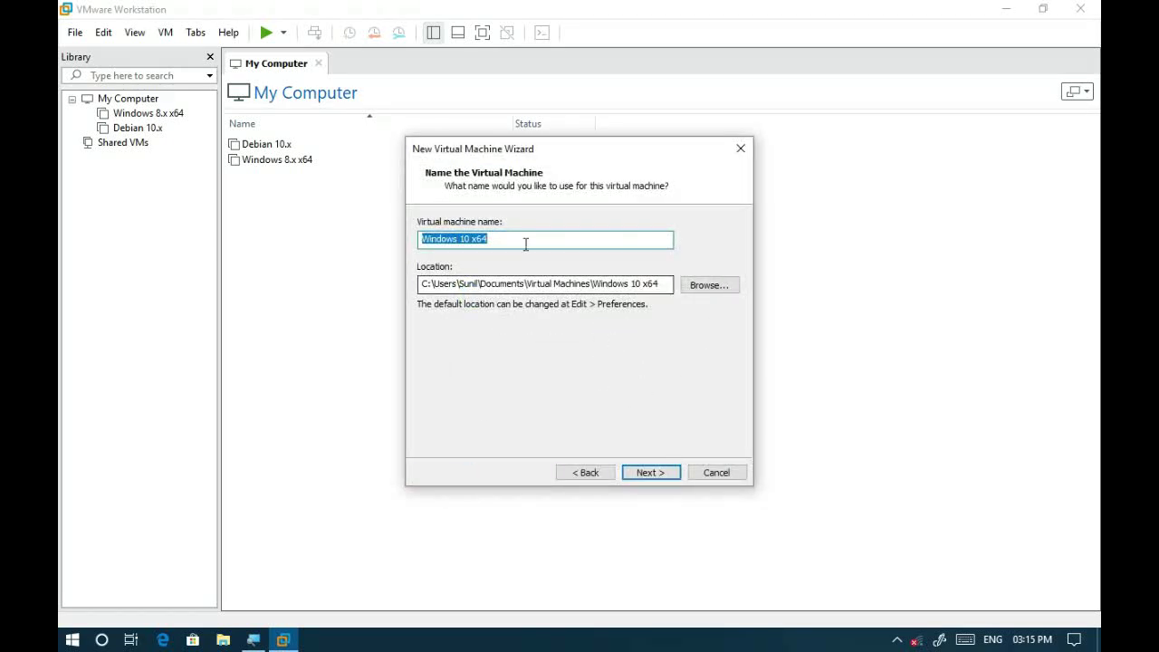
{"action": "left_click", "coordinate": [662, 475]}
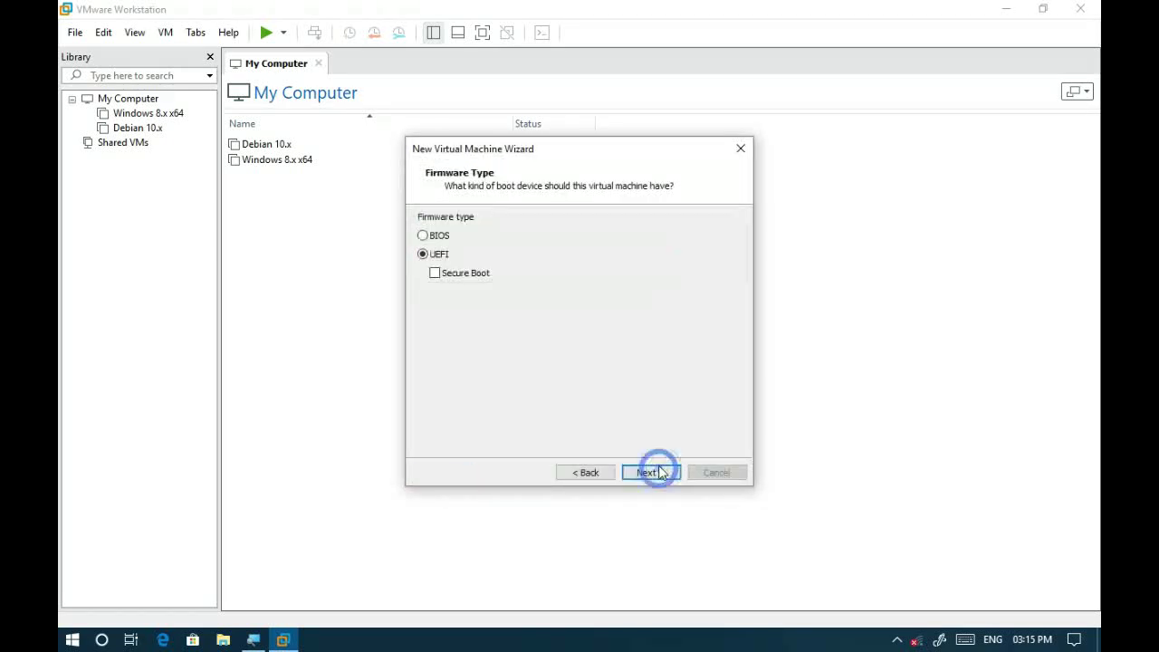
Set the firmware type to BIOS and accept one processor with two cores
{"action": "left_click", "coordinate": [423, 236]}
{"action": "left_click", "coordinate": [651, 473]}
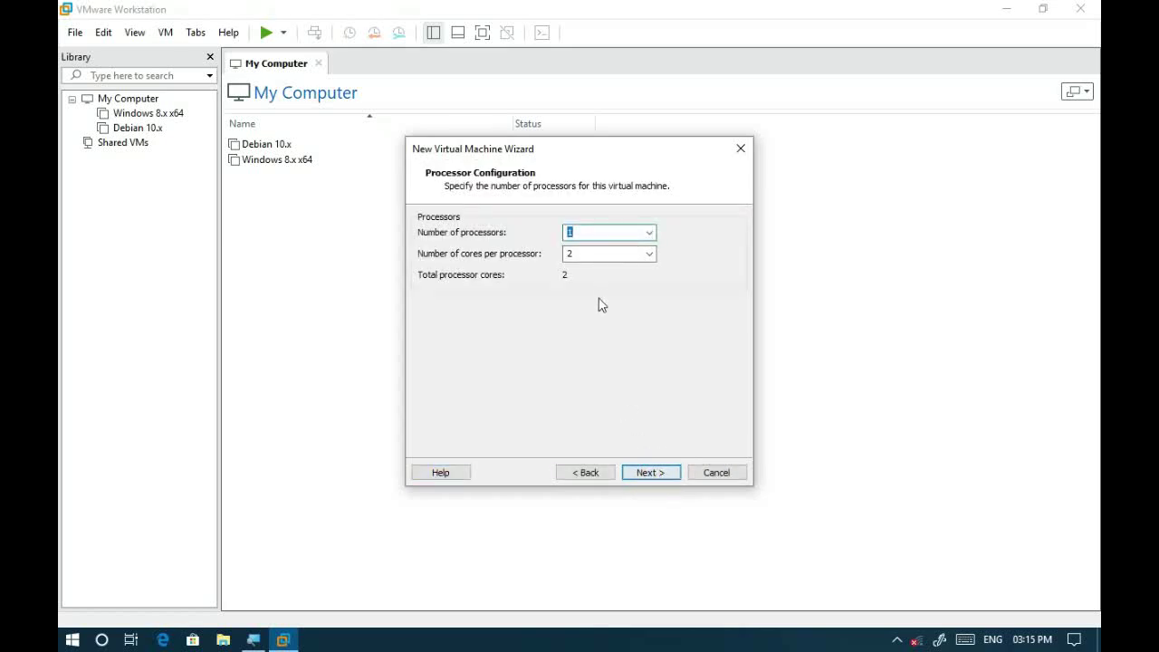
{"action": "left_click", "coordinate": [664, 482]}
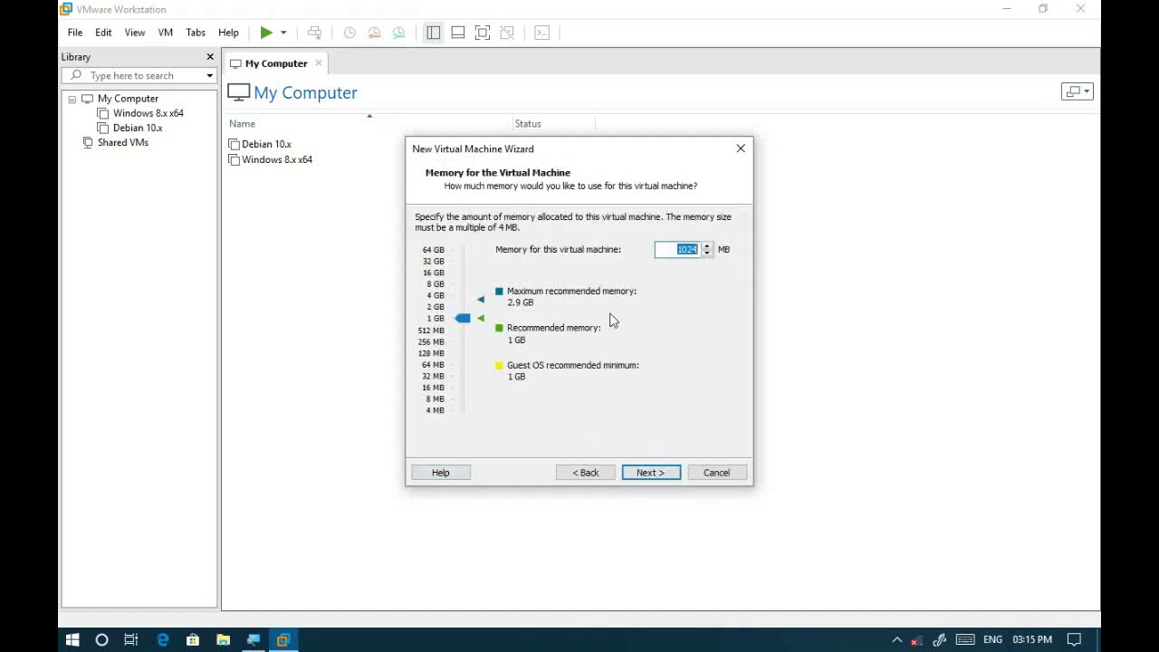
Allocate 2352 MB of memory to the virtual machine and select bridged networking
{"action": "mouse_move", "coordinate": [462, 321]}
{"action": "left_mouse_down"}
{"action": "mouse_move", "coordinate": [467, 300]}
{"action": "mouse_move", "coordinate": [468, 311]}
{"action": "left_mouse_up"}
{"action": "left_click", "coordinate": [648, 476]}
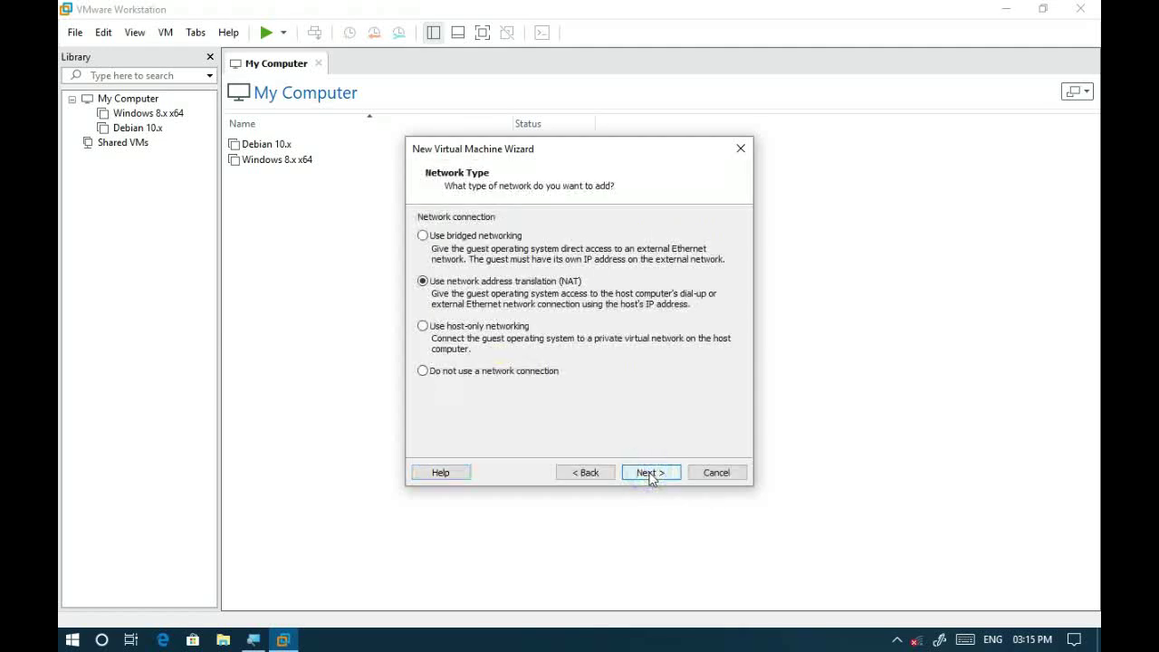
{"action": "left_click", "coordinate": [423, 235]}
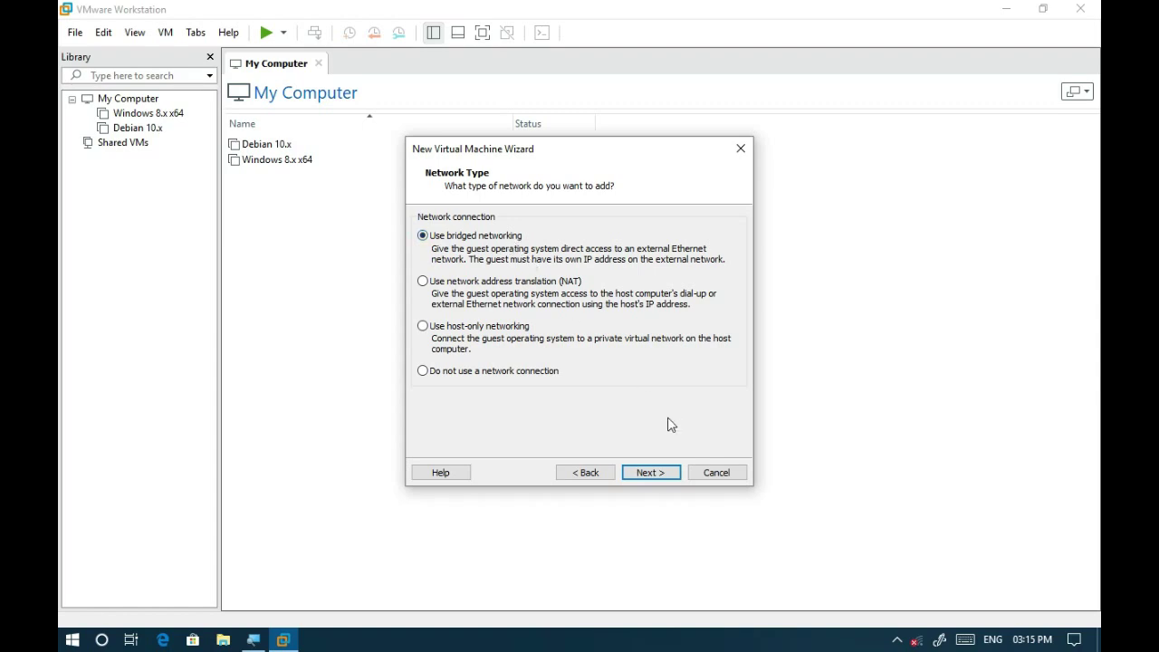
{"action": "left_click", "coordinate": [650, 472]}
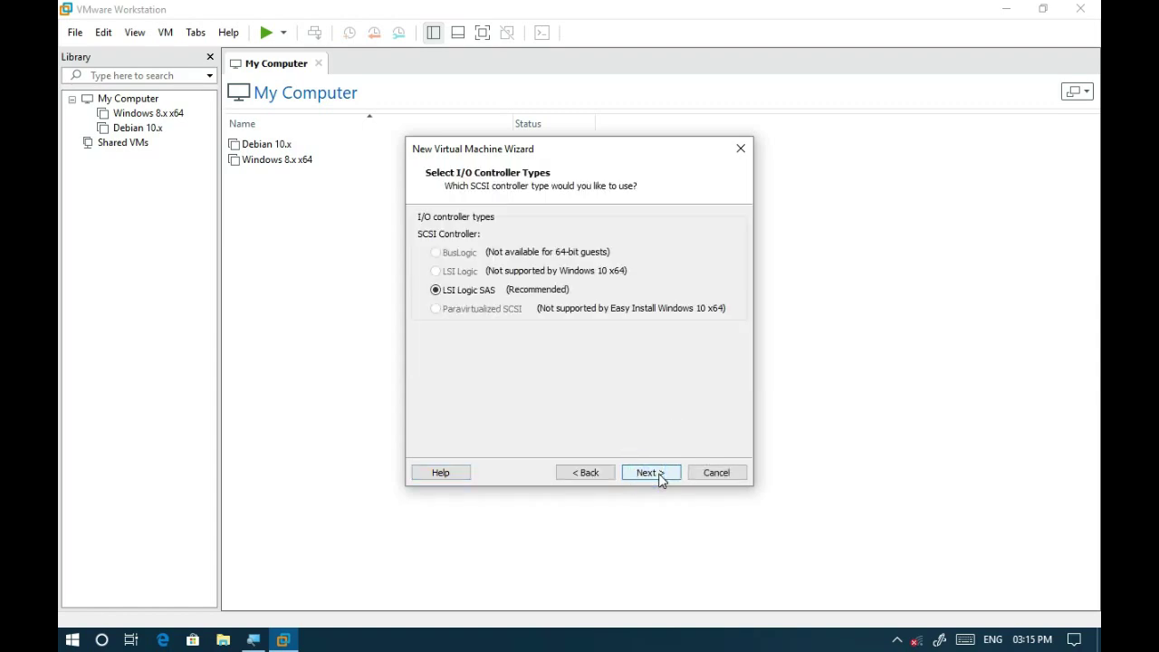
Accept the LSI Logic SAS controller and the SCSI disk type, and create a new virtual disk
{"action": "left_click", "coordinate": [650, 472]}
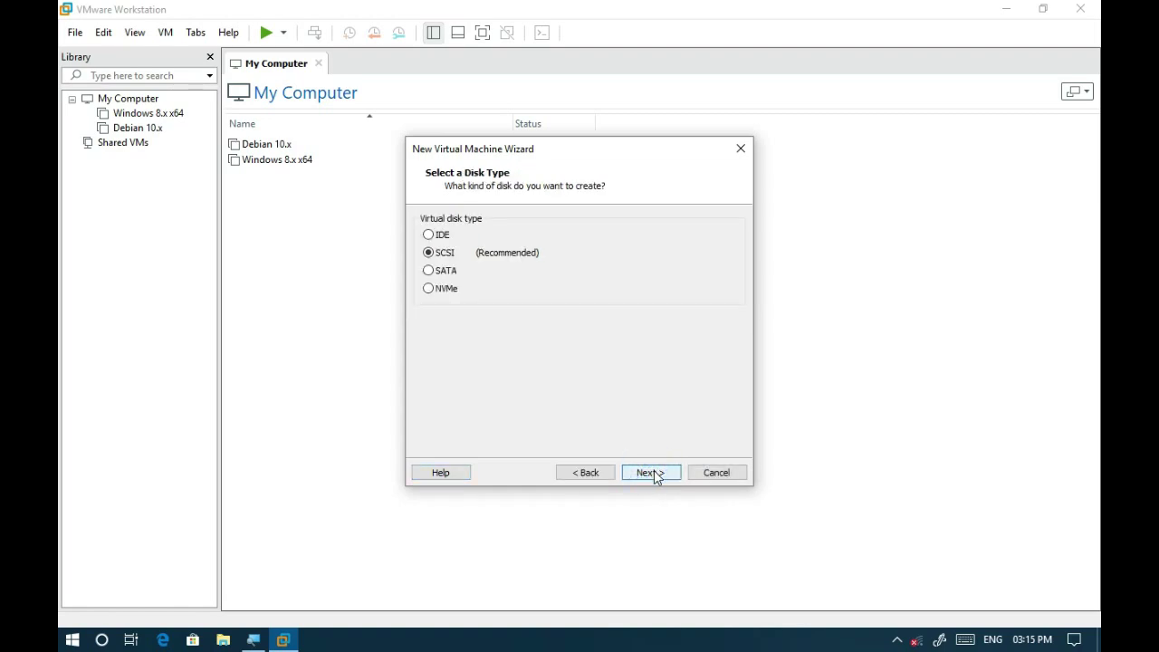
{"action": "left_click", "coordinate": [650, 472]}
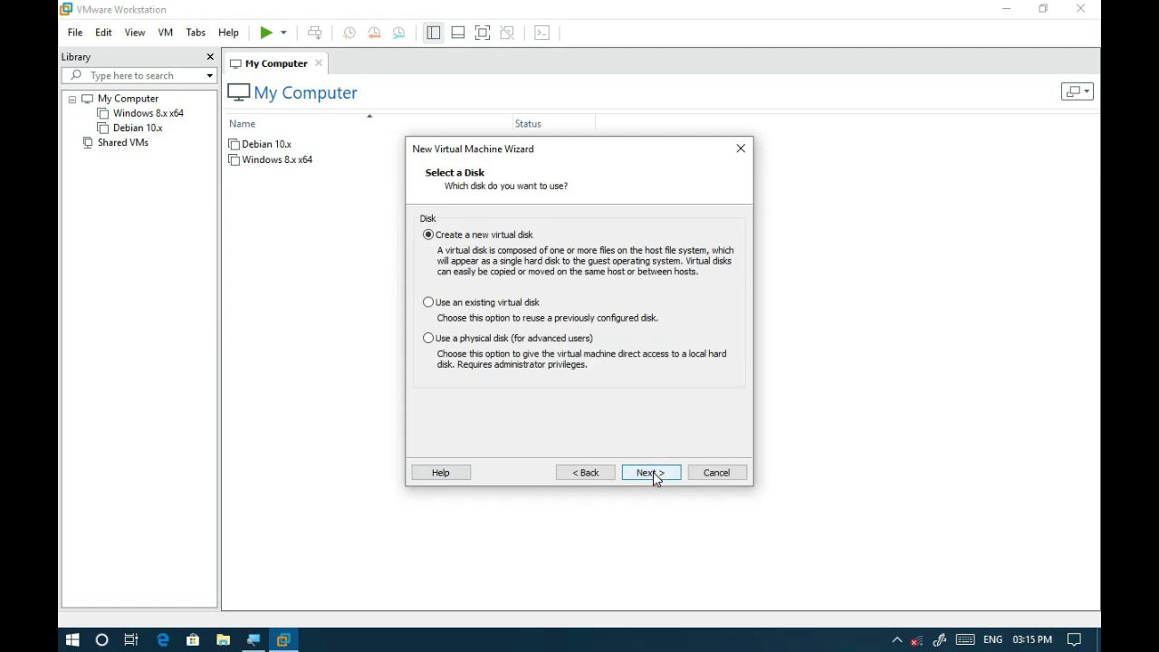
{"action": "left_click", "coordinate": [650, 473]}
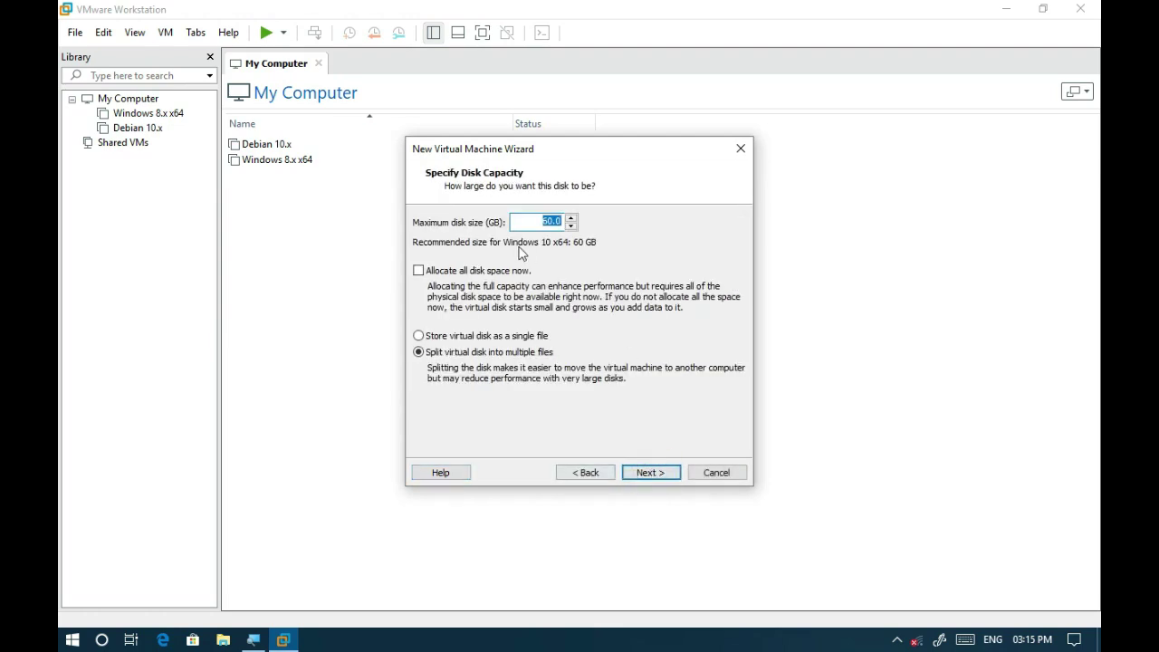
Set the maximum disk size to 500 GB, split into multiple files, and confirm the disk file name
{"action": "left_click", "coordinate": [560, 223]}
{"action": "left_click", "coordinate": [662, 473]}
{"action": "left_click", "coordinate": [563, 270]}
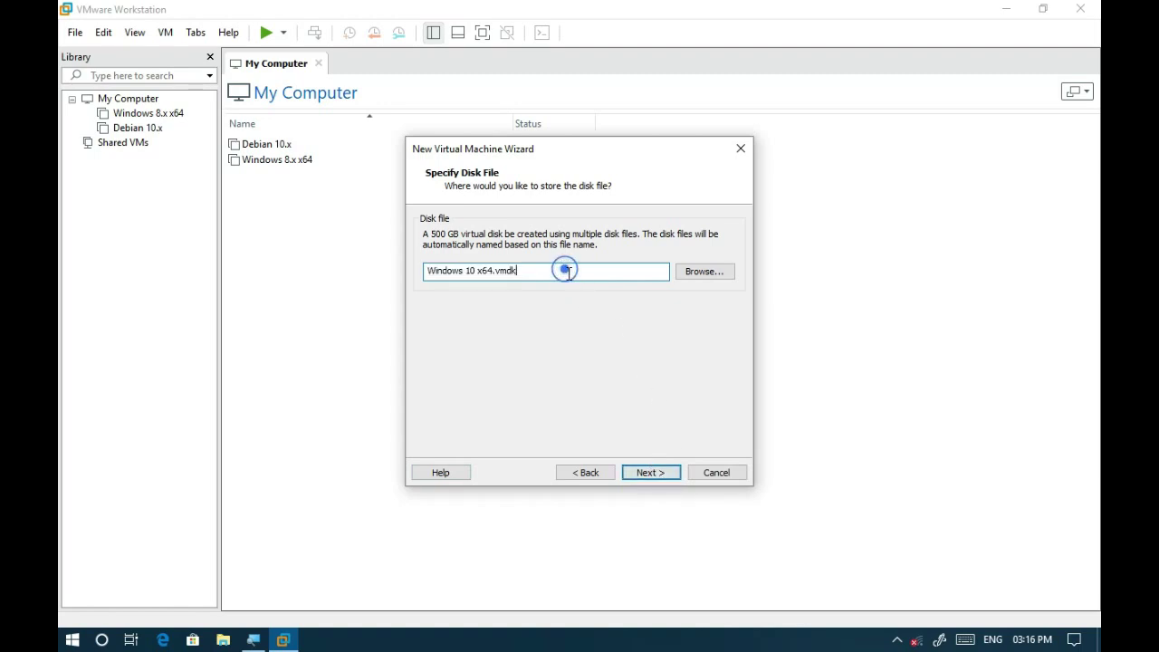
{"action": "key", "text": "BackSpace"}
{"action": "left_click", "coordinate": [668, 472]}
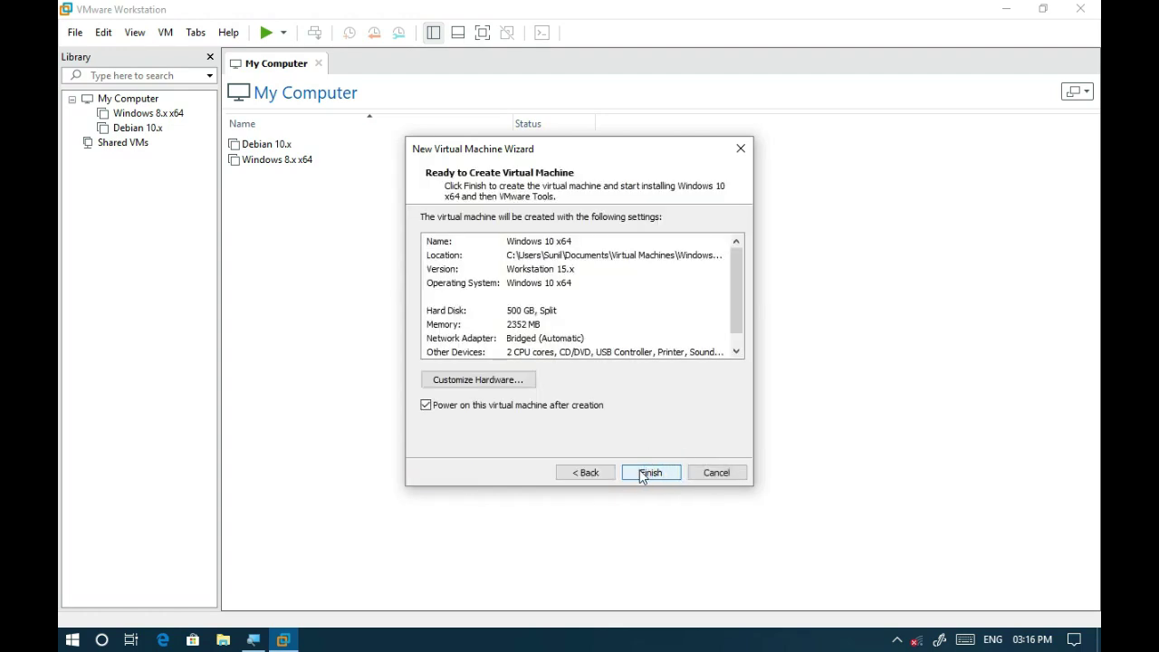
Finish creating the Windows 10 x64 virtual machine and power it on
{"action": "left_click", "coordinate": [653, 478]}
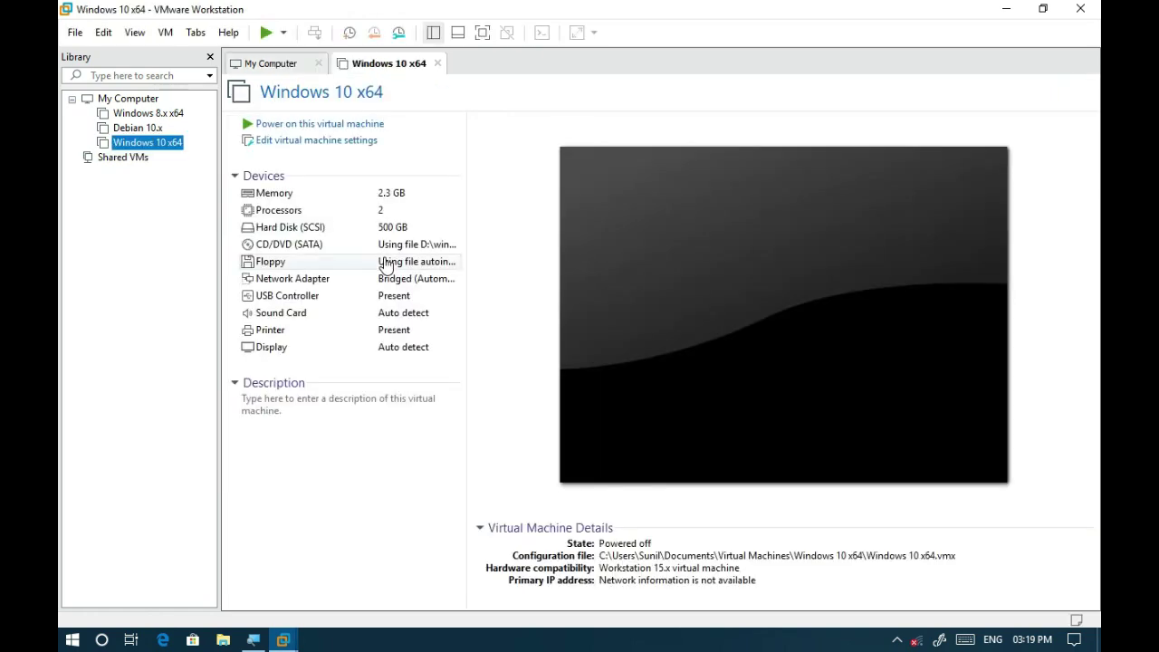
{"action": "left_click", "coordinate": [231, 124]}
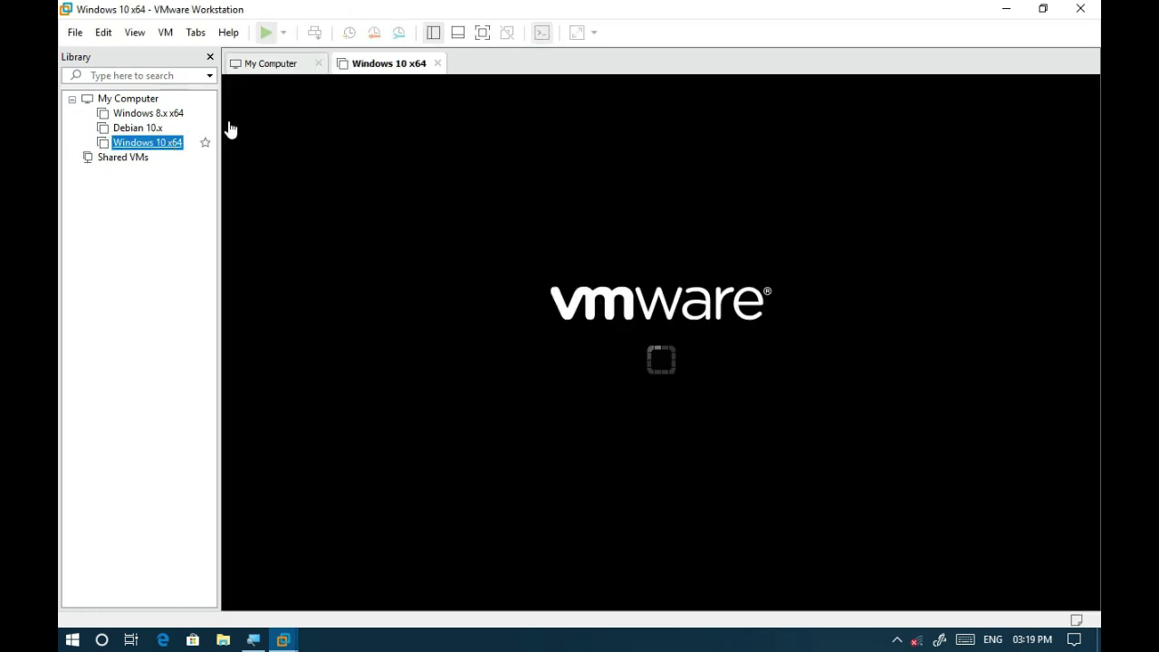
{"action": "left_click", "coordinate": [281, 32]}
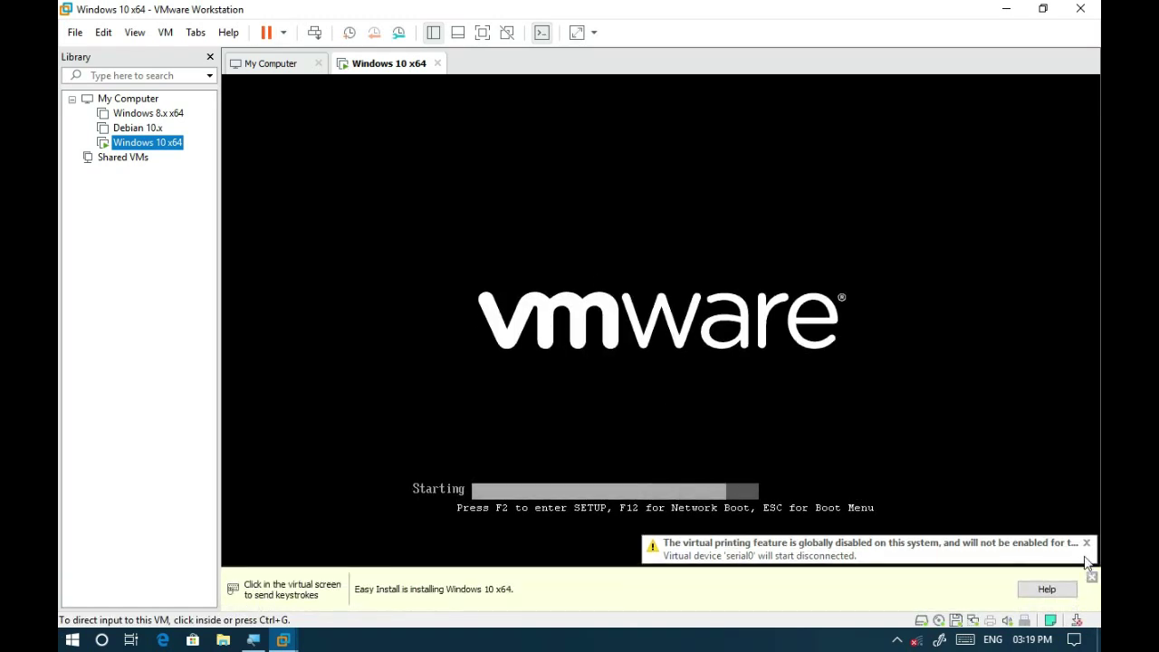
Dismiss the Easy Install message bar and stretch the guest display to fill the console area
{"action": "left_click", "coordinate": [1092, 577]}
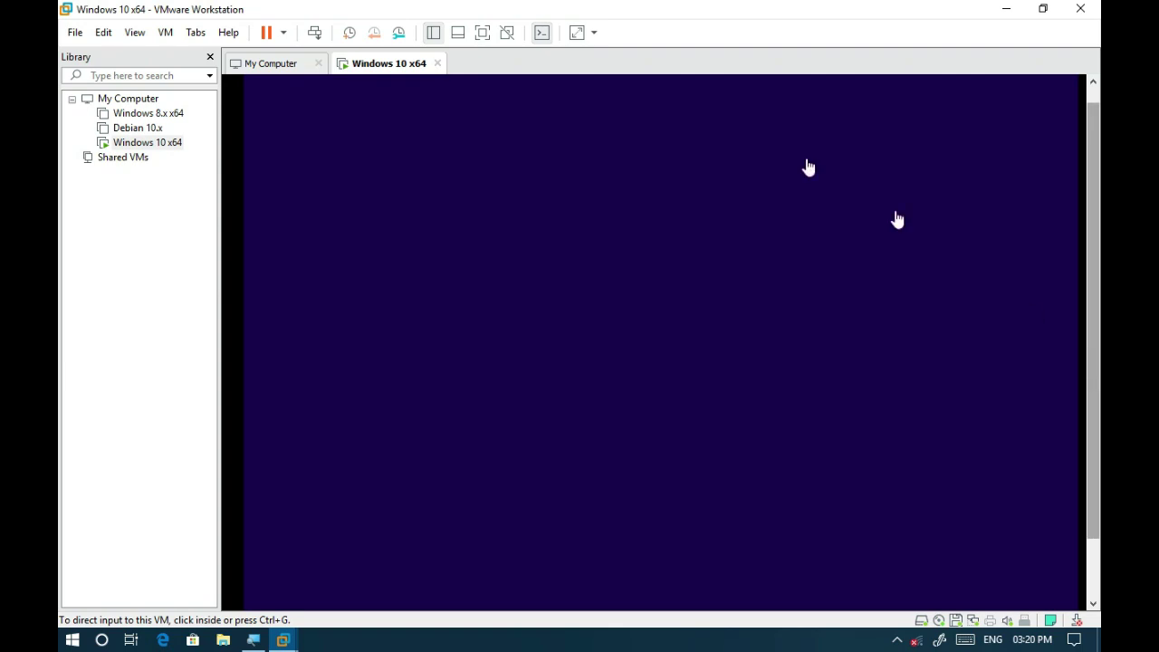
{"action": "left_click", "coordinate": [582, 34]}
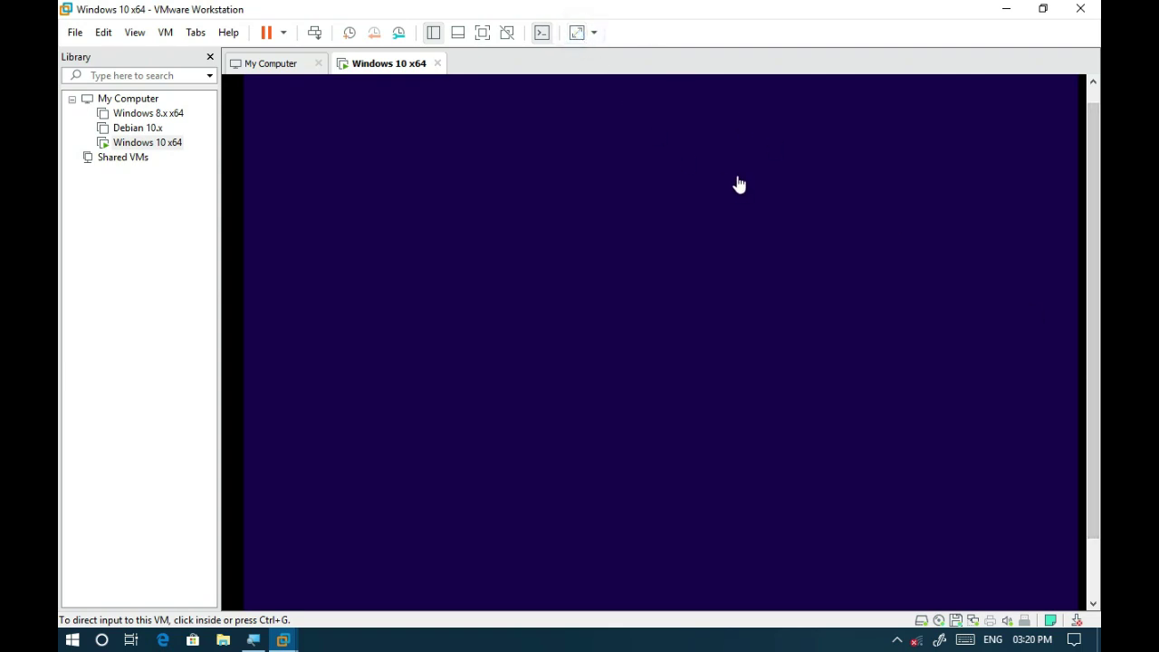
{"action": "left_click", "coordinate": [577, 36]}
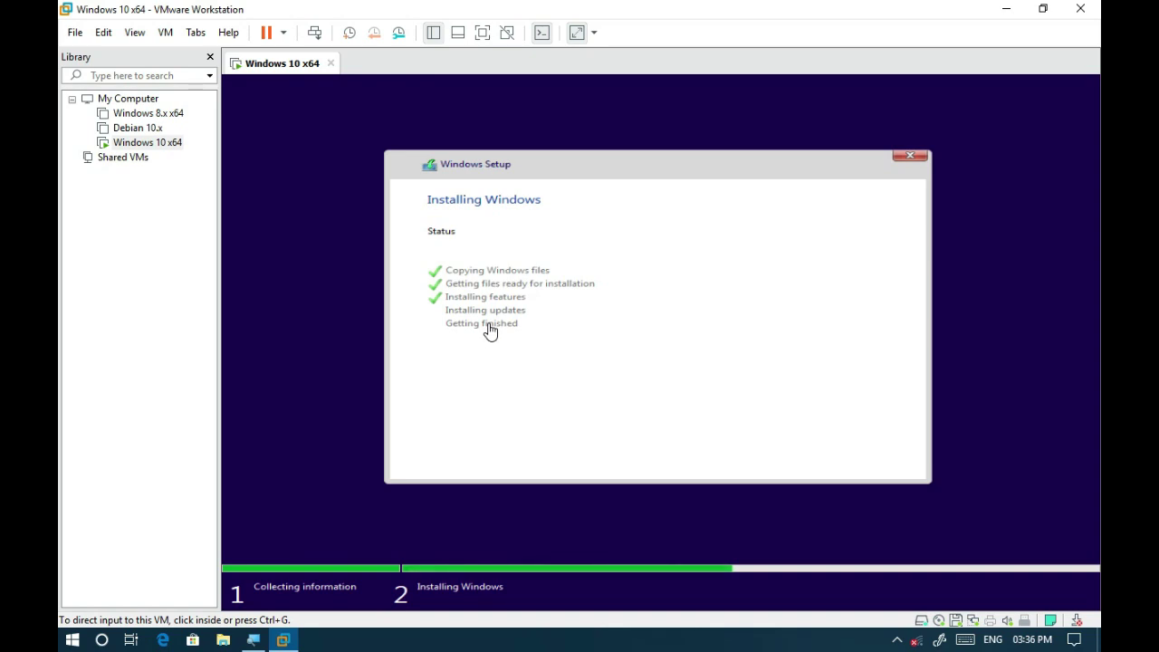
Restart the guest immediately from Windows Setup to continue the installation, and return input control to the host
{"action": "left_click", "coordinate": [570, 178]}
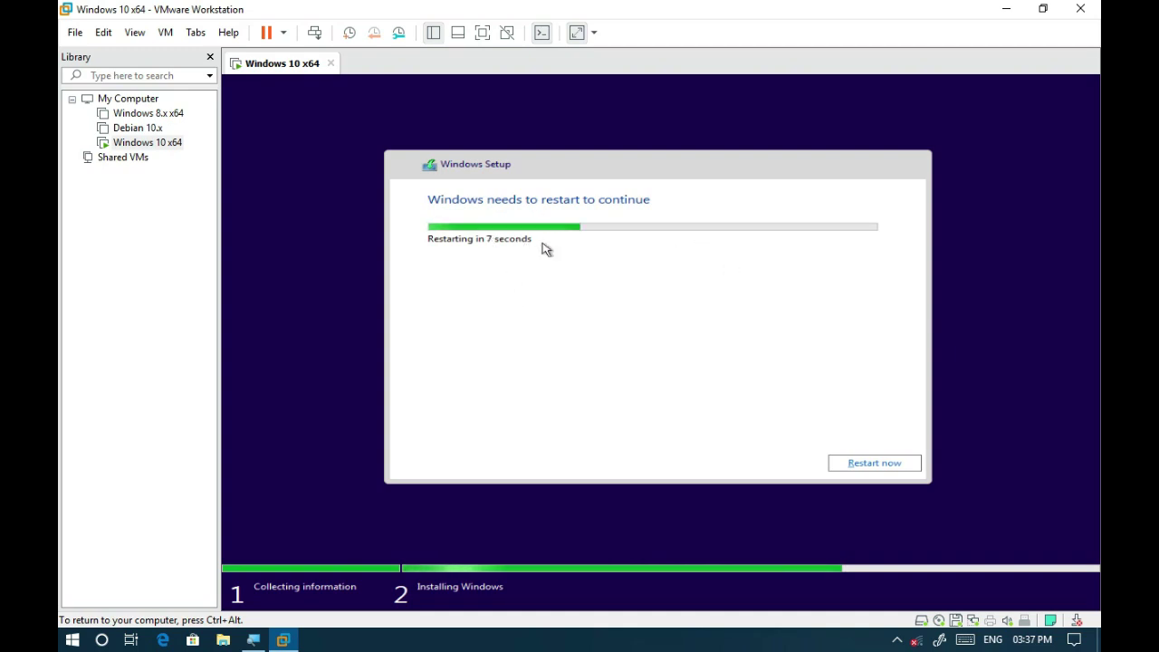
{"action": "left_click", "coordinate": [858, 468]}
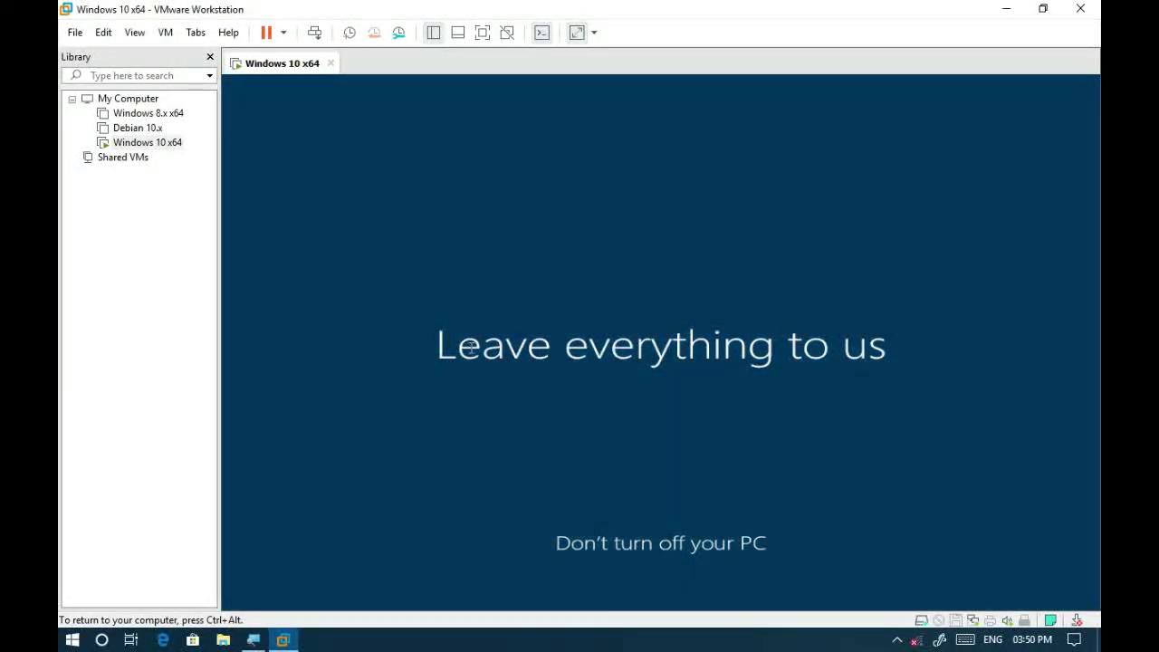
{"action": "key", "text": "ctrl+alt"}
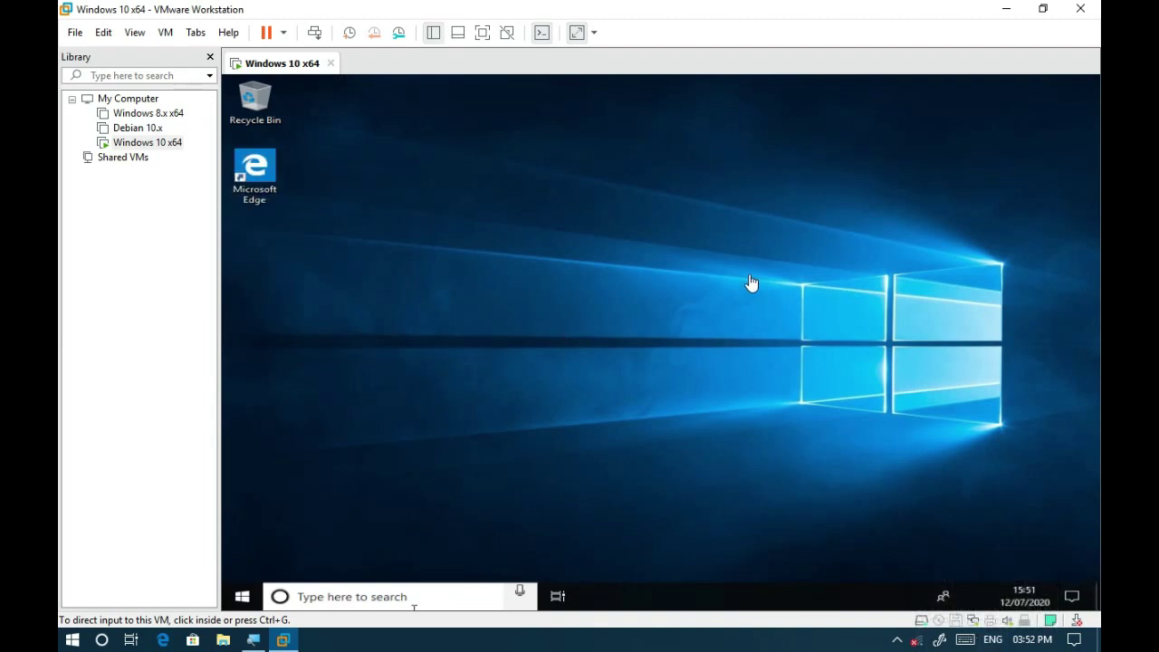
Release input from the guest desktop and show the virtual machine in full screen
{"action": "left_click", "coordinate": [759, 302]}
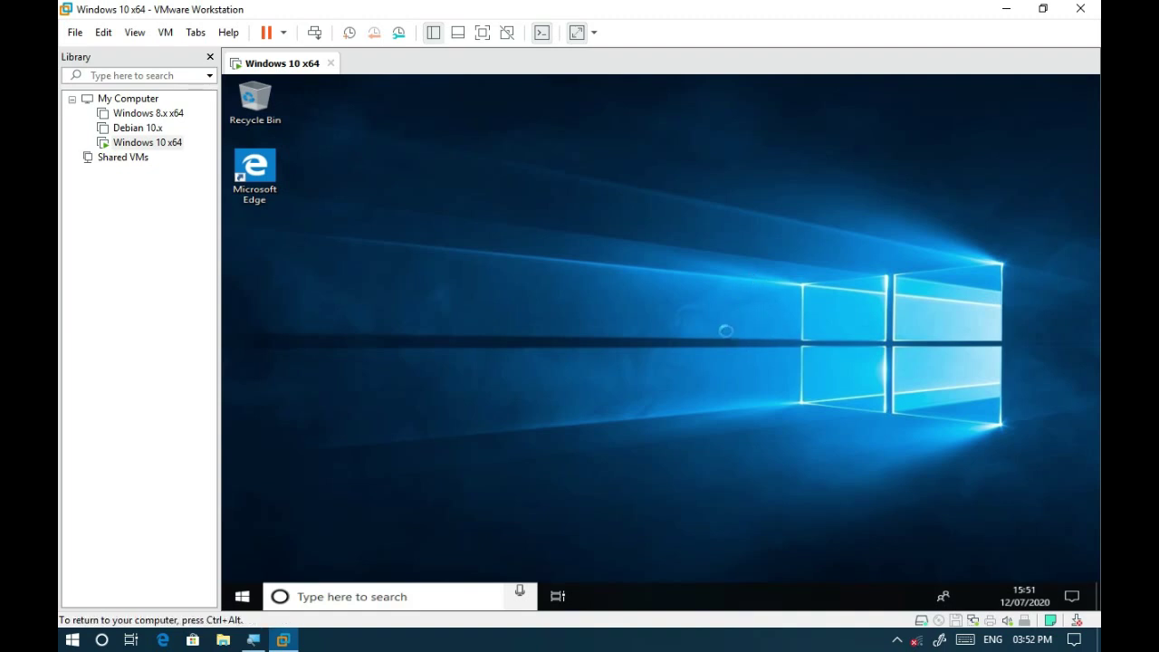
{"action": "key", "text": "ctrl+alt"}
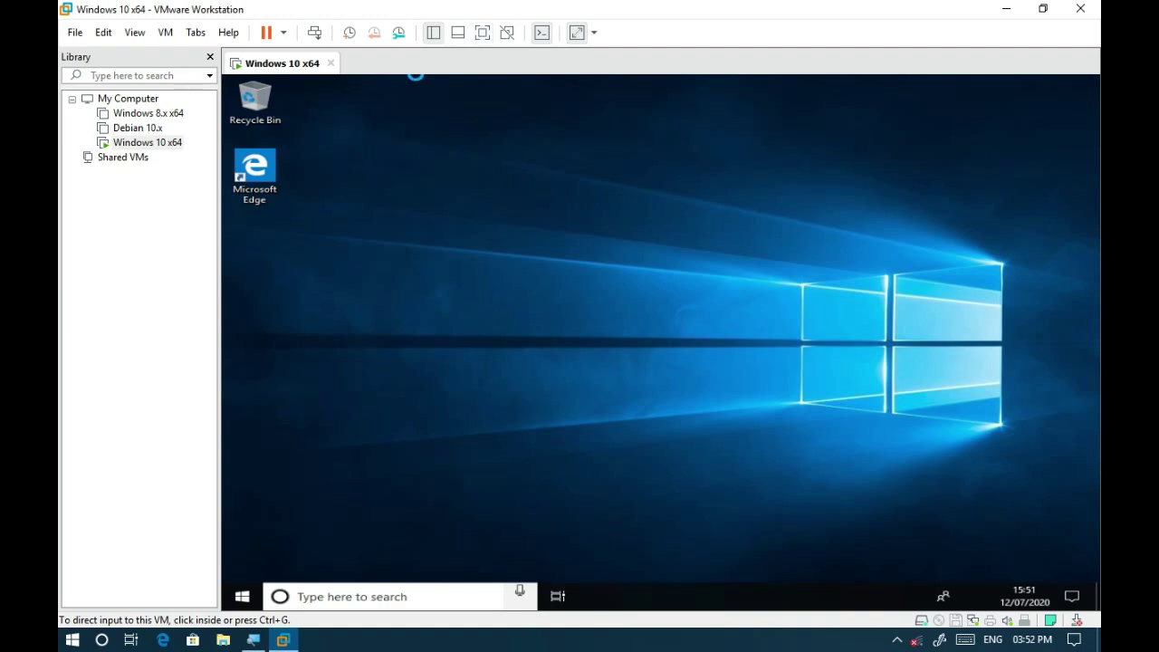
{"action": "left_click", "coordinate": [483, 34]}
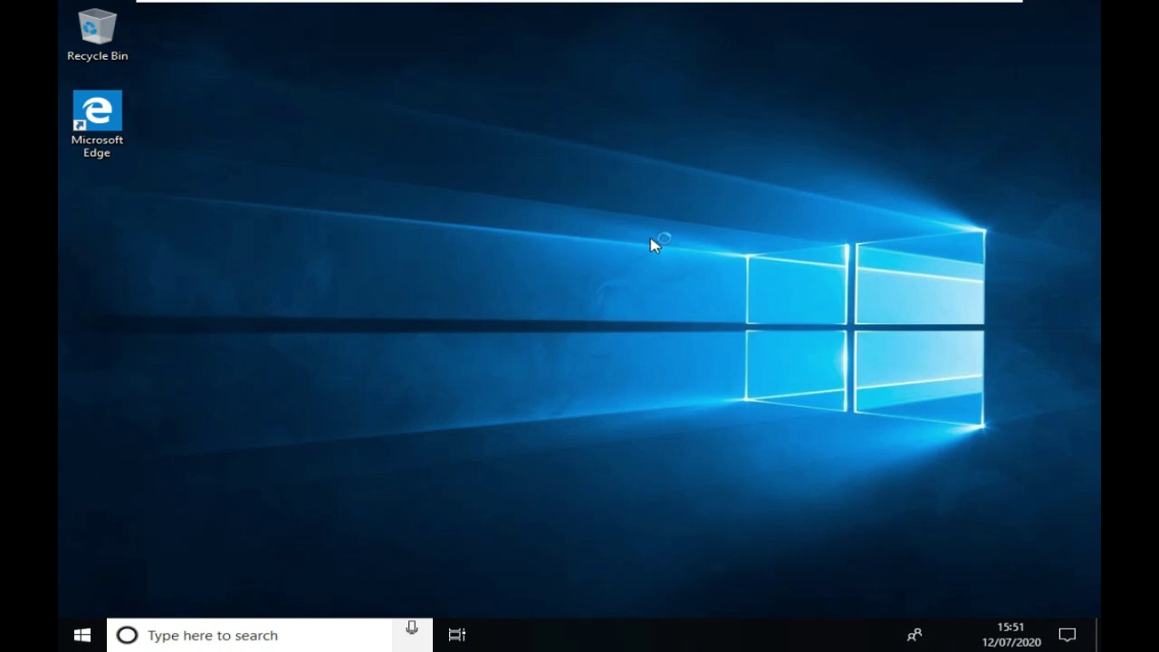
{"action": "right_click", "coordinate": [657, 256]}
{"action": "left_click", "coordinate": [694, 303]}
{"action": "right_click", "coordinate": [677, 291]}
{"action": "left_click", "coordinate": [675, 284]}
{"action": "right_click", "coordinate": [657, 263]}
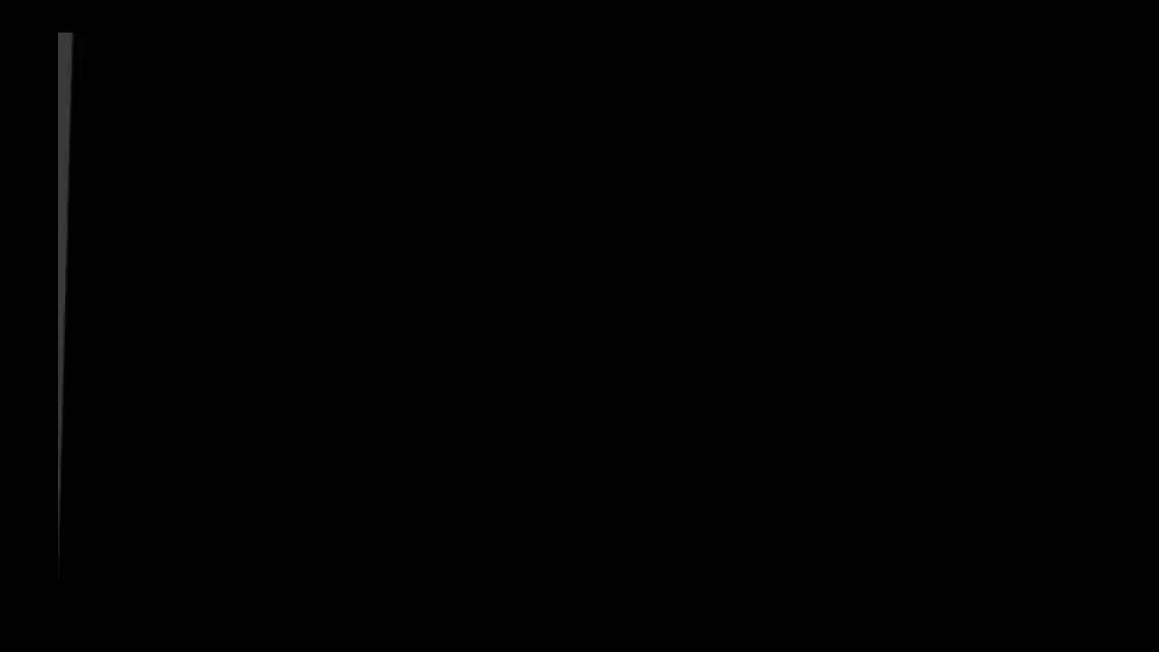